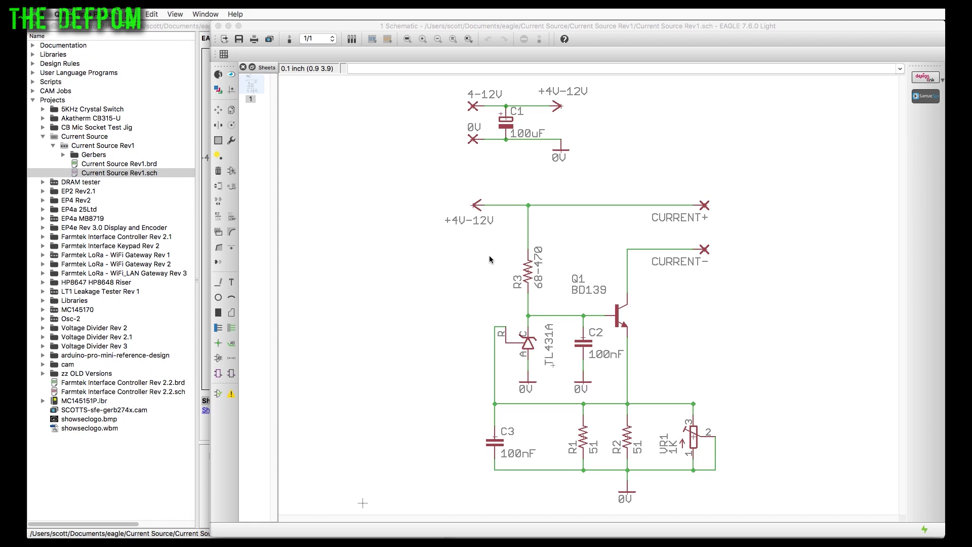
- Open the Add part dialog for the Current Source schematic and browse the full list of component libraries
{"action": "left_click", "coordinate": [444, 190]}
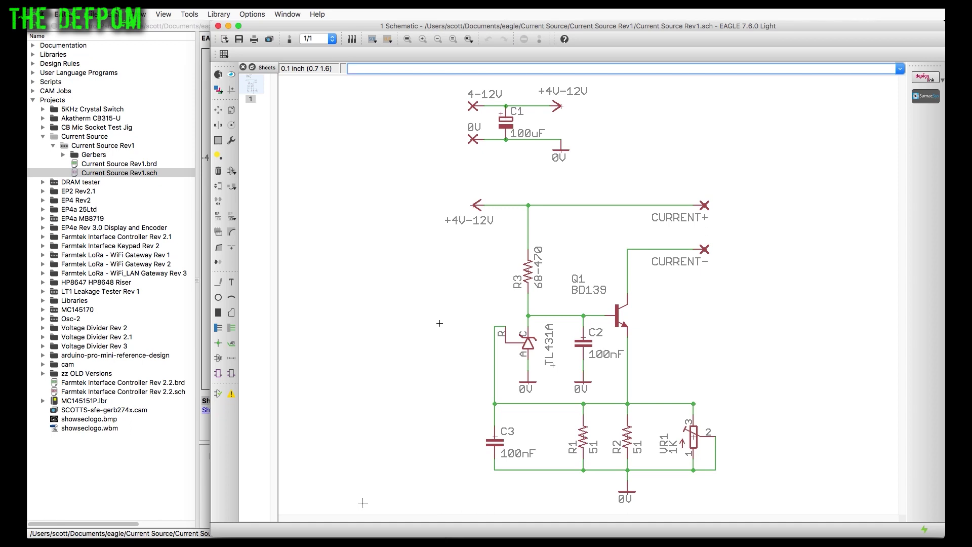
{"action": "left_click", "coordinate": [231, 171]}
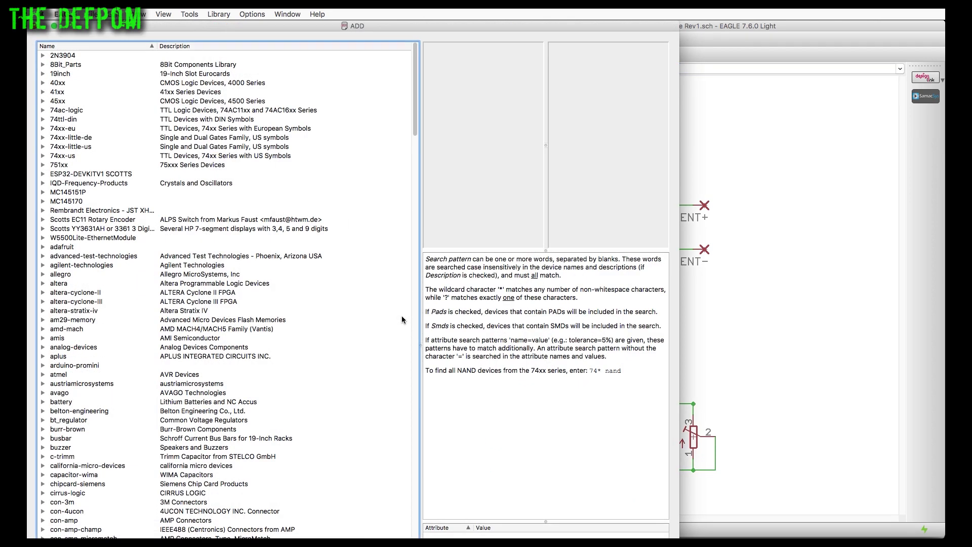
{"action": "scroll", "coordinate": [239, 435], "scroll_direction": "down", "scroll_amount": 4}
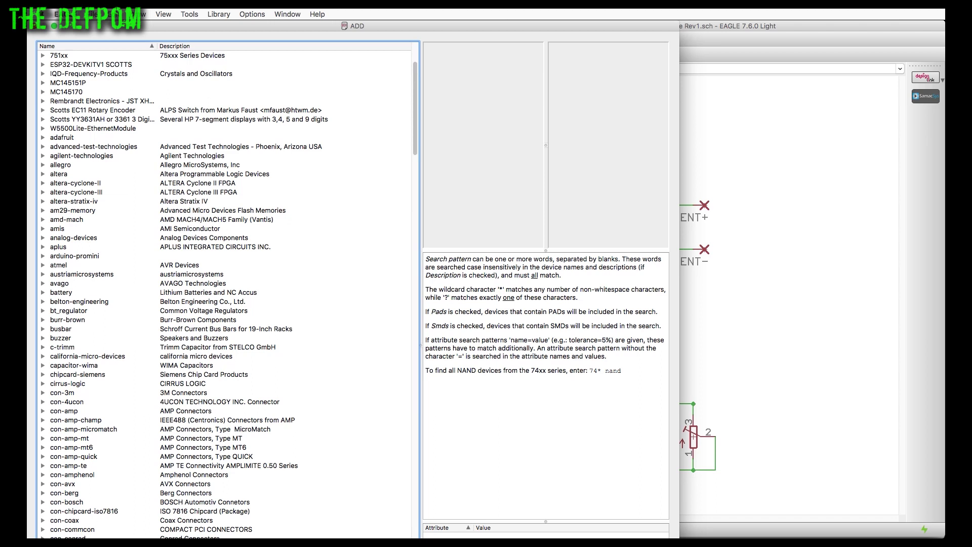
{"action": "left_click_drag", "start_coordinate": [678, 538], "coordinate": [667, 527]}
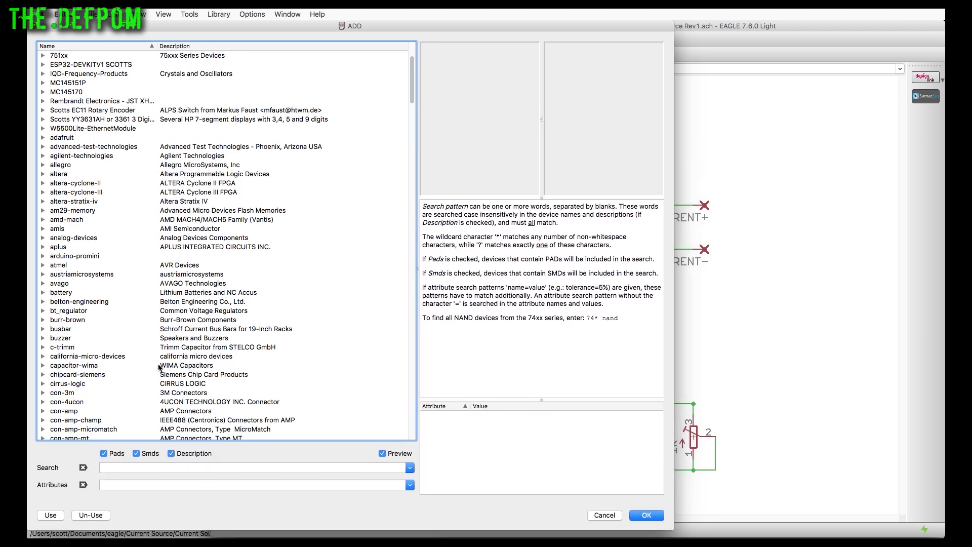
{"action": "scroll", "coordinate": [158, 367], "scroll_direction": "down", "scroll_amount": 17}
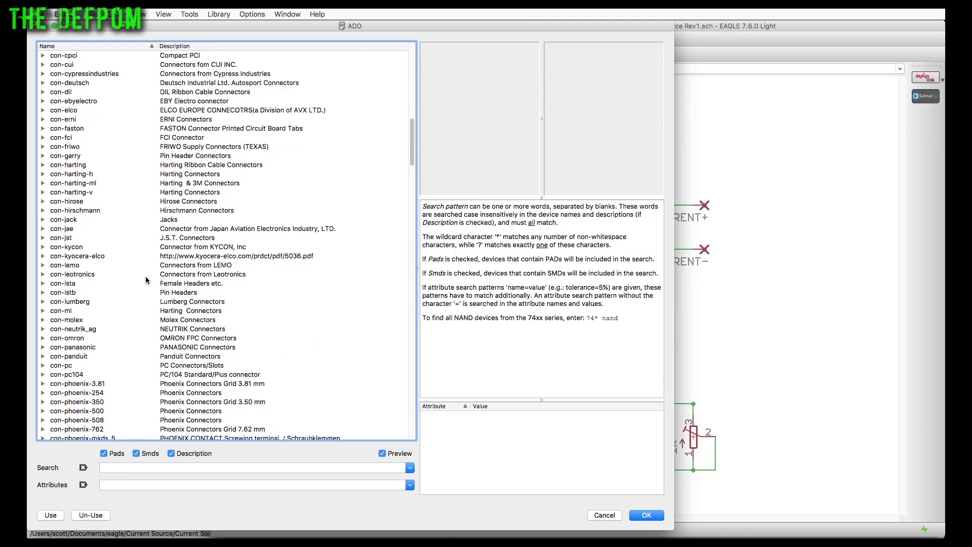
{"action": "scroll", "coordinate": [146, 279], "scroll_direction": "down", "scroll_amount": 20}
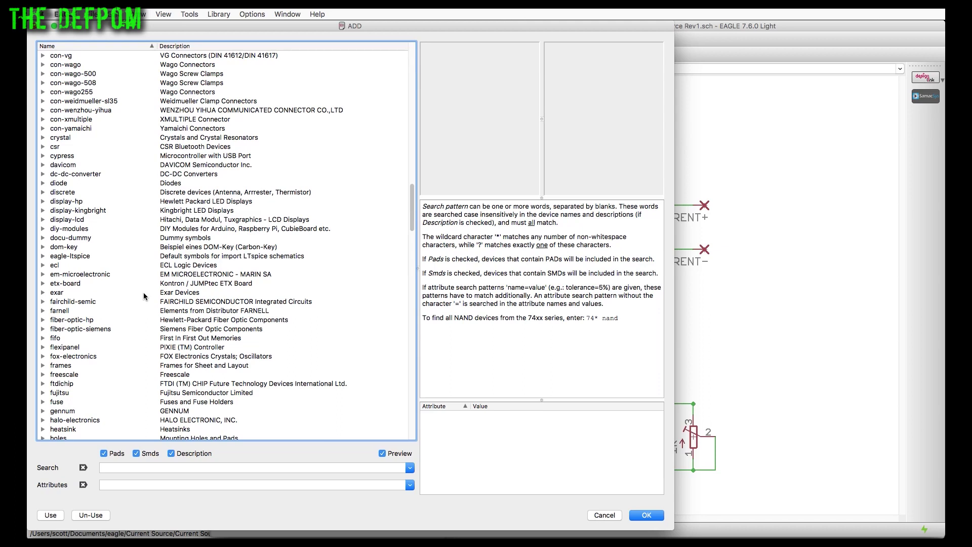
{"action": "scroll", "coordinate": [135, 324], "scroll_direction": "down", "scroll_amount": 5}
{"action": "scroll", "coordinate": [136, 327], "scroll_direction": "down", "scroll_amount": 12}
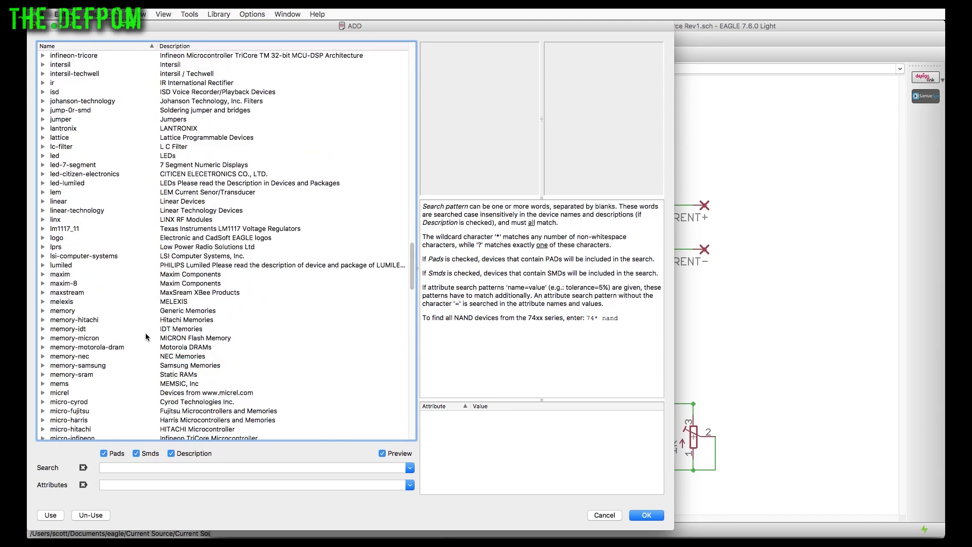
{"action": "scroll", "coordinate": [147, 342], "scroll_direction": "down", "scroll_amount": 4}
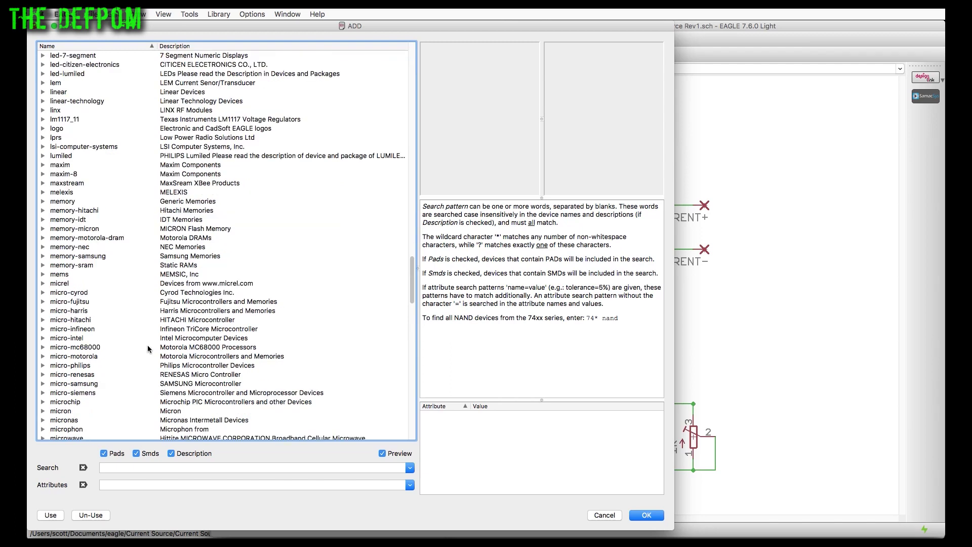
{"action": "scroll", "coordinate": [148, 345], "scroll_direction": "down", "scroll_amount": 10}
{"action": "scroll", "coordinate": [148, 346], "scroll_direction": "down", "scroll_amount": 12}
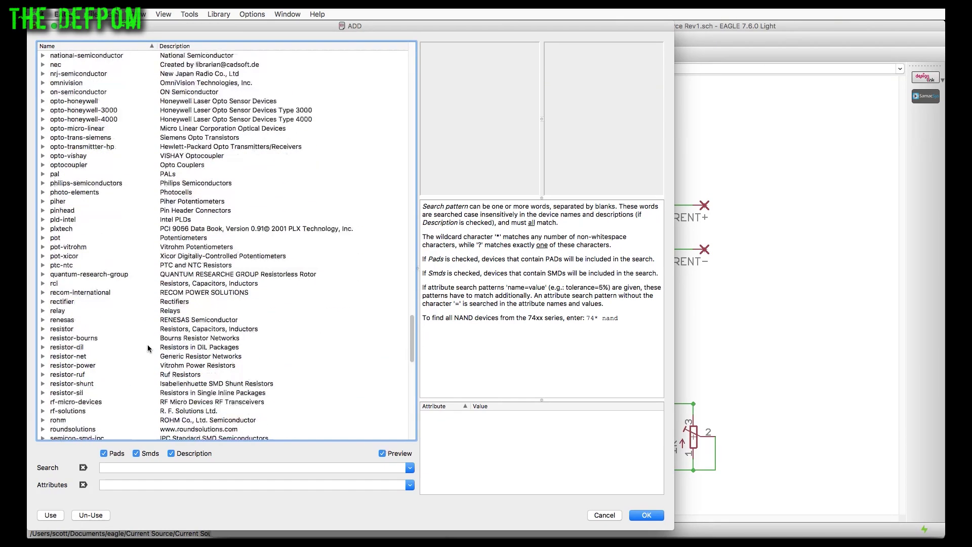
{"action": "scroll", "coordinate": [126, 335], "scroll_direction": "down", "scroll_amount": 11}
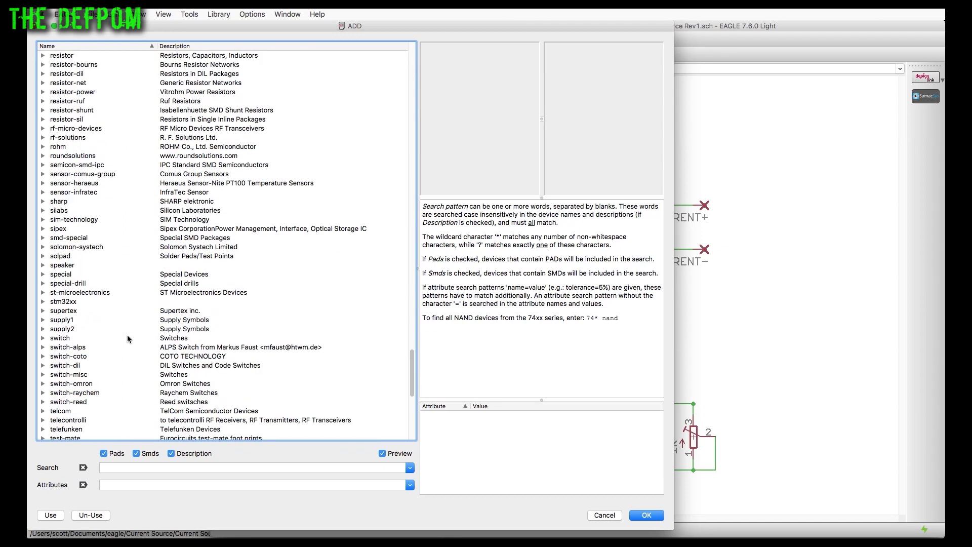
{"action": "scroll", "coordinate": [127, 335], "scroll_direction": "down", "scroll_amount": 7}
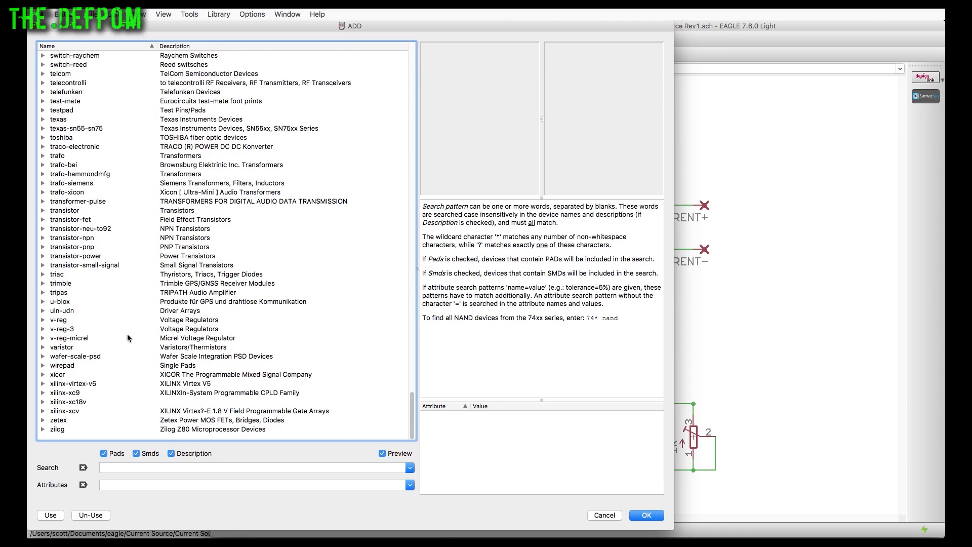
{"action": "scroll", "coordinate": [127, 333], "scroll_direction": "up", "scroll_amount": 4}
{"action": "scroll", "coordinate": [127, 338], "scroll_direction": "up", "scroll_amount": 1}
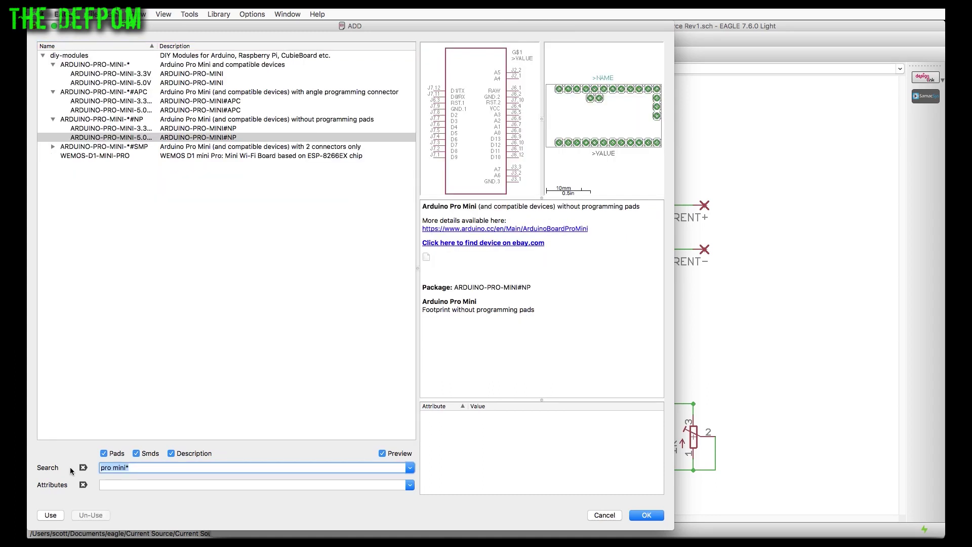
- Search the component libraries for esp32*, preview the ESP32DEVKITV1 symbol and footprint, and close the dialog without adding the part
{"action": "type", "text": "esp32*"}
{"action": "key", "text": "Return"}
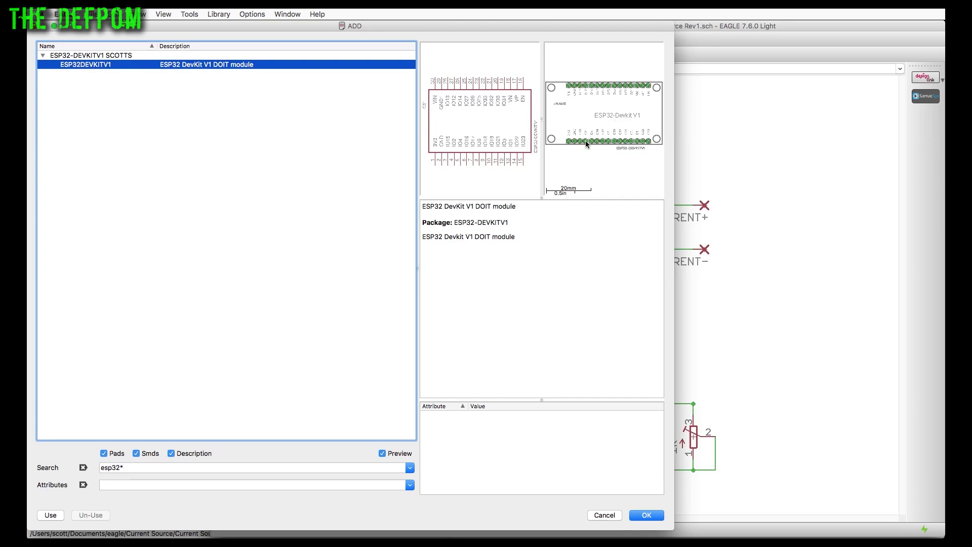
{"action": "left_click", "coordinate": [604, 515]}
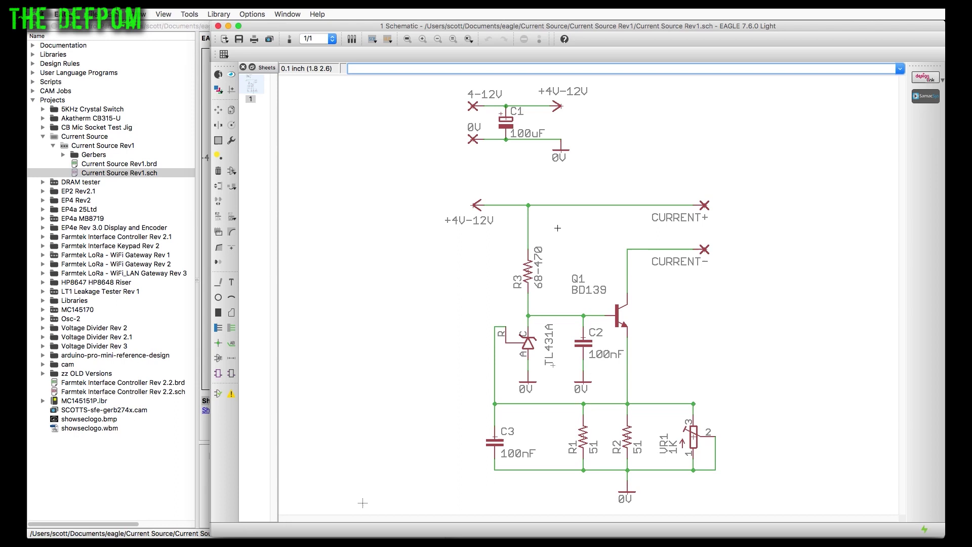
- Copy the 0V pad to an empty area beside the supply input and delete the copy
{"action": "left_click", "coordinate": [232, 109]}
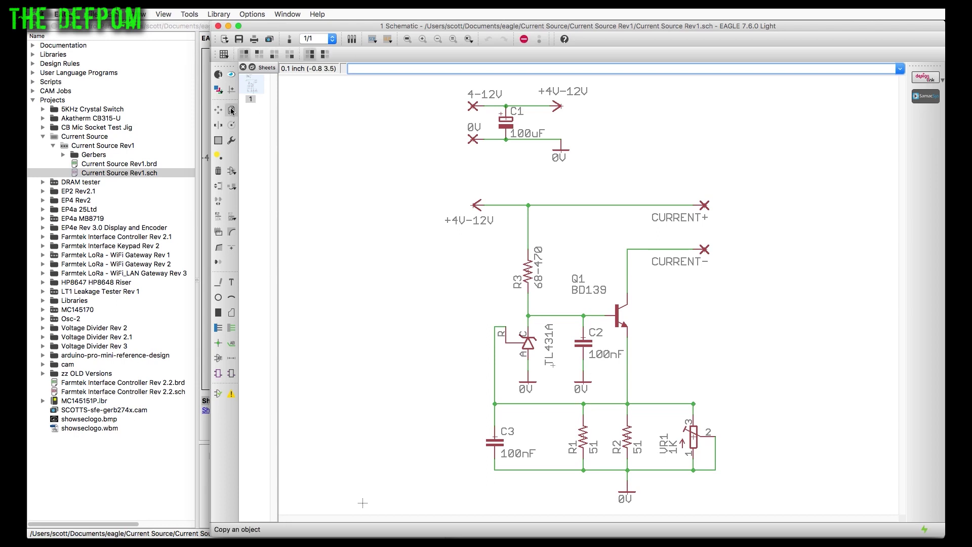
{"action": "left_click", "coordinate": [473, 138]}
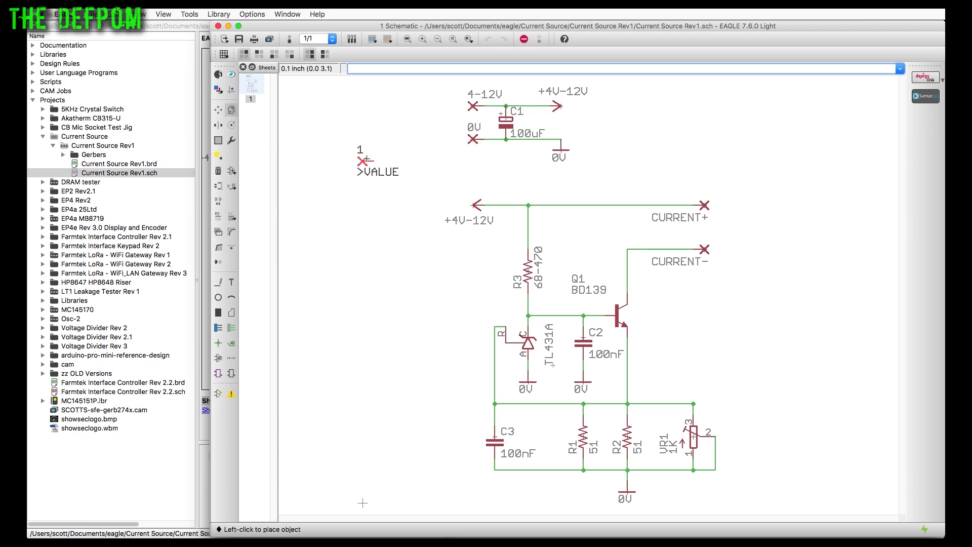
{"action": "left_click", "coordinate": [363, 162]}
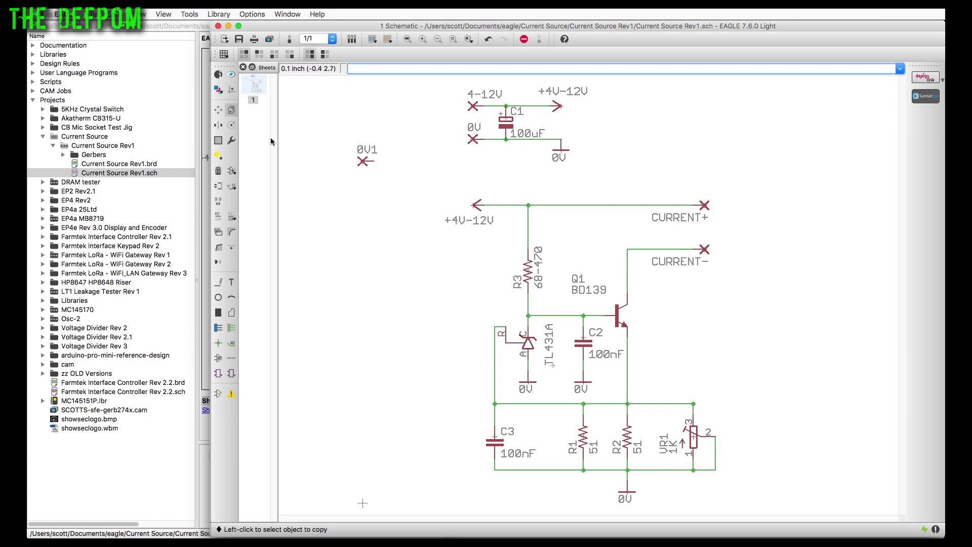
{"action": "left_click", "coordinate": [218, 171]}
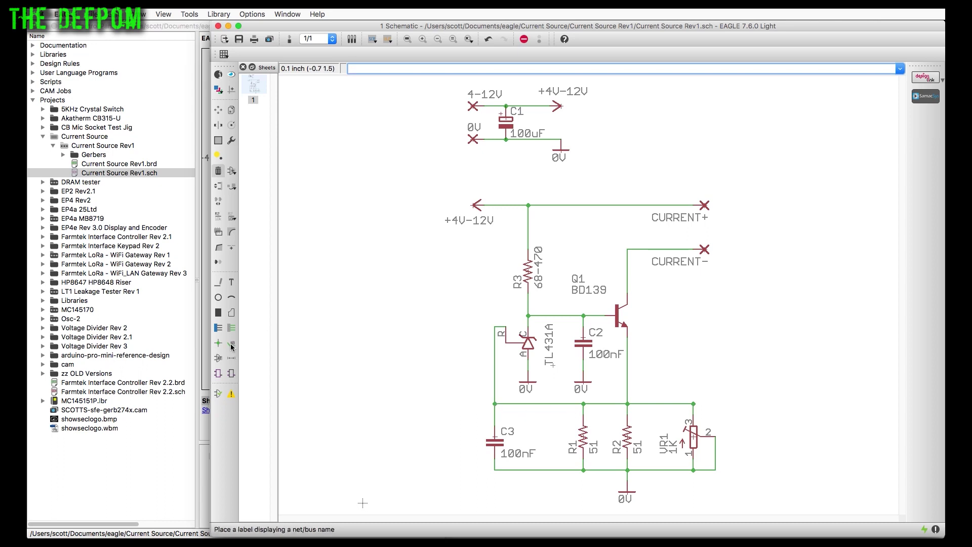
{"action": "left_click", "coordinate": [217, 283]}
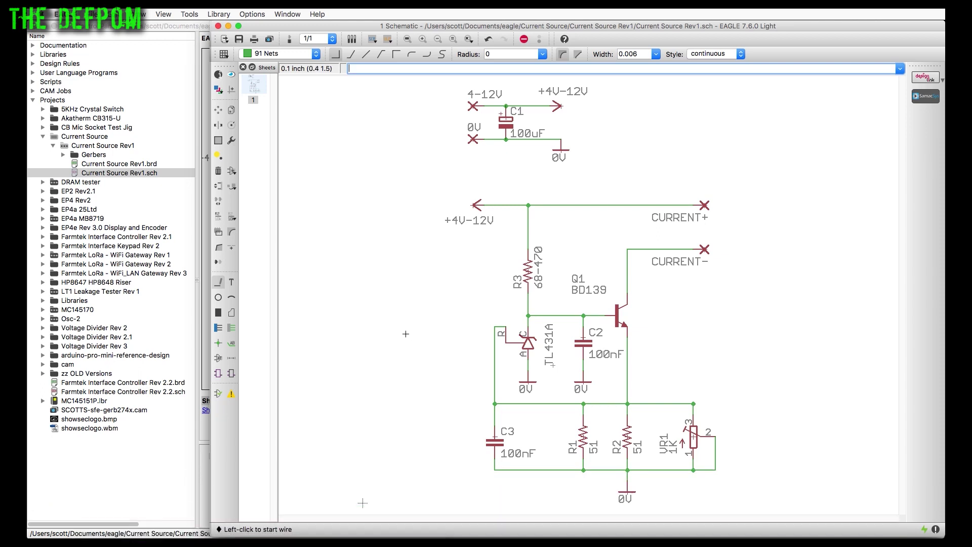
- Save the Current Source files, open the Farmtek LoRa - WiFi_LAN Gateway Rev 3.1 schematic together with its board, and display the board
{"action": "left_click", "coordinate": [43, 273]}
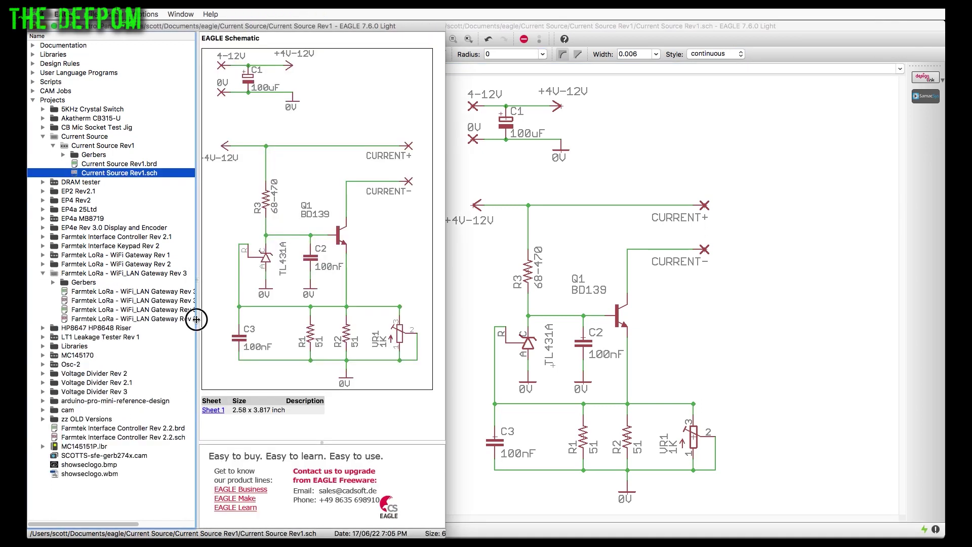
{"action": "left_click_drag", "start_coordinate": [195, 320], "coordinate": [263, 321]}
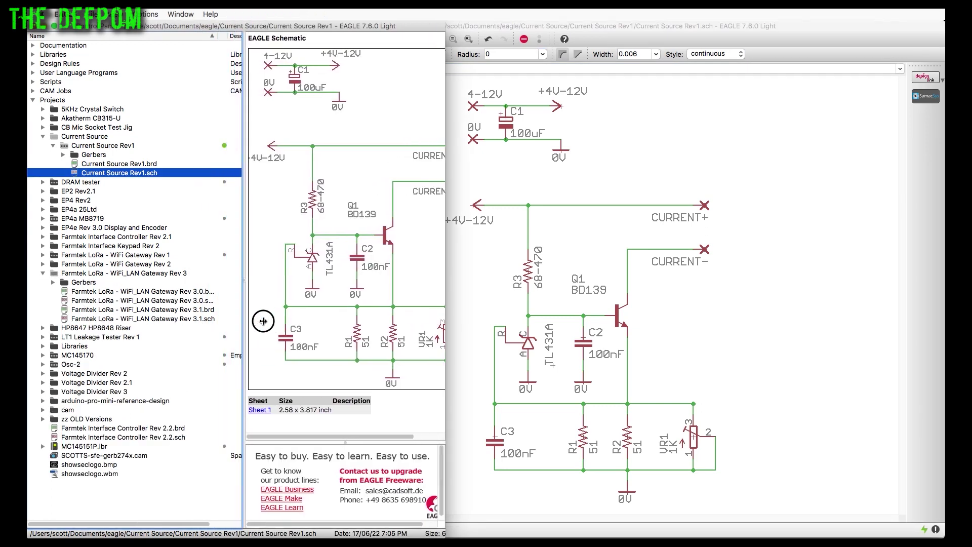
{"action": "double_click", "coordinate": [185, 319]}
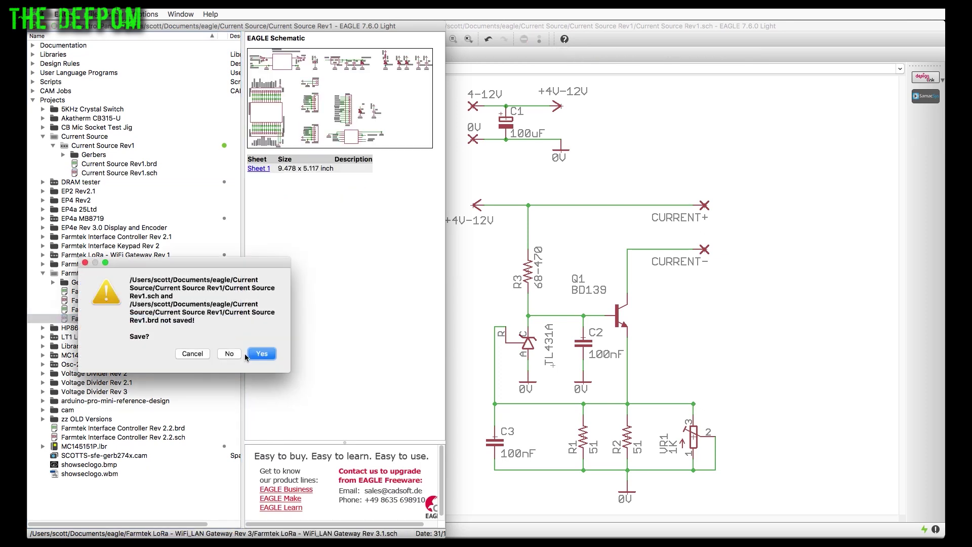
{"action": "left_click", "coordinate": [262, 354]}
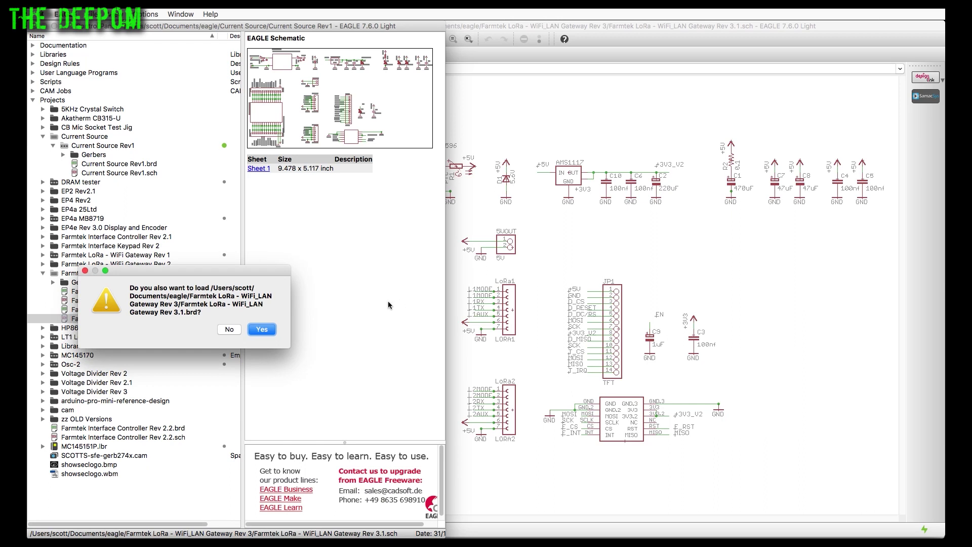
{"action": "left_click", "coordinate": [263, 329]}
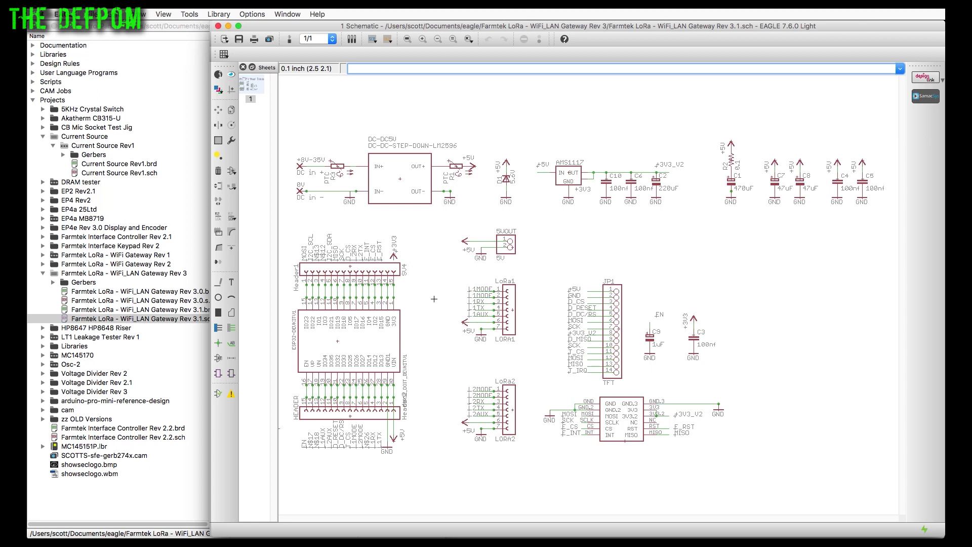
{"action": "key", "text": "alt+2"}
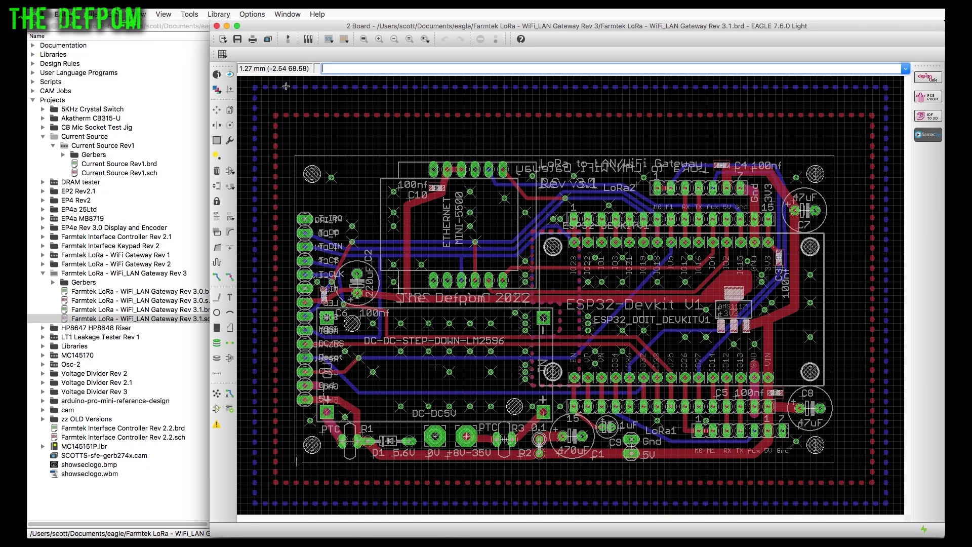
- Open the Current Source Rev1.brd board and fill its copper areas with Ratsnest
{"action": "left_click", "coordinate": [43, 274]}
{"action": "double_click", "coordinate": [119, 163]}
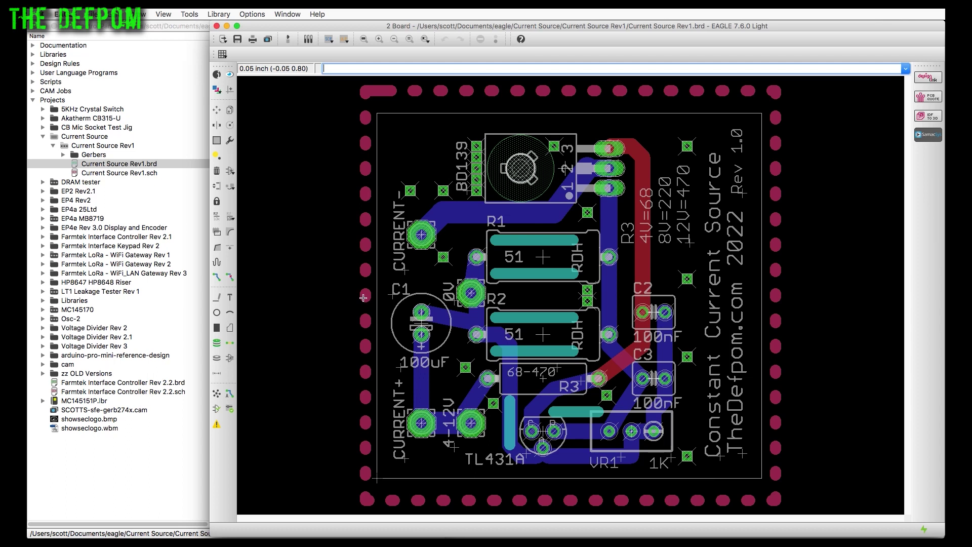
{"action": "left_click", "coordinate": [216, 394]}
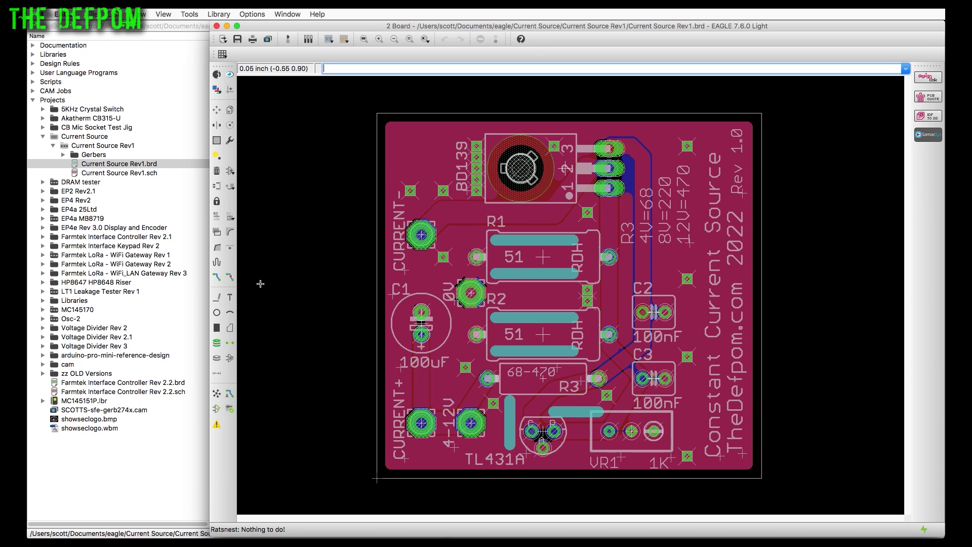
{"action": "left_click", "coordinate": [217, 26]}
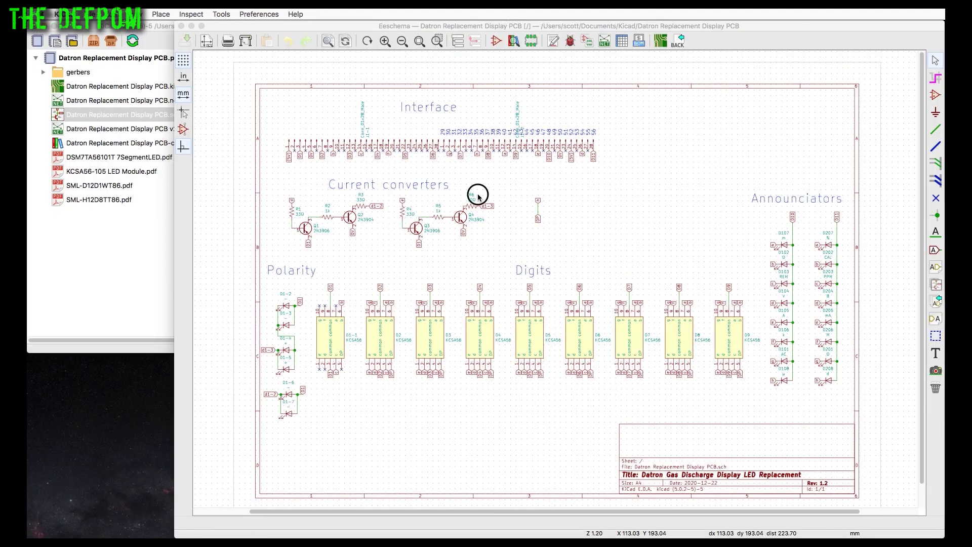
- Switch to KiCad and open the Datron Replacement Display PCB.kicad_pcb board layout in a maximized window
{"action": "left_click", "coordinate": [478, 196]}
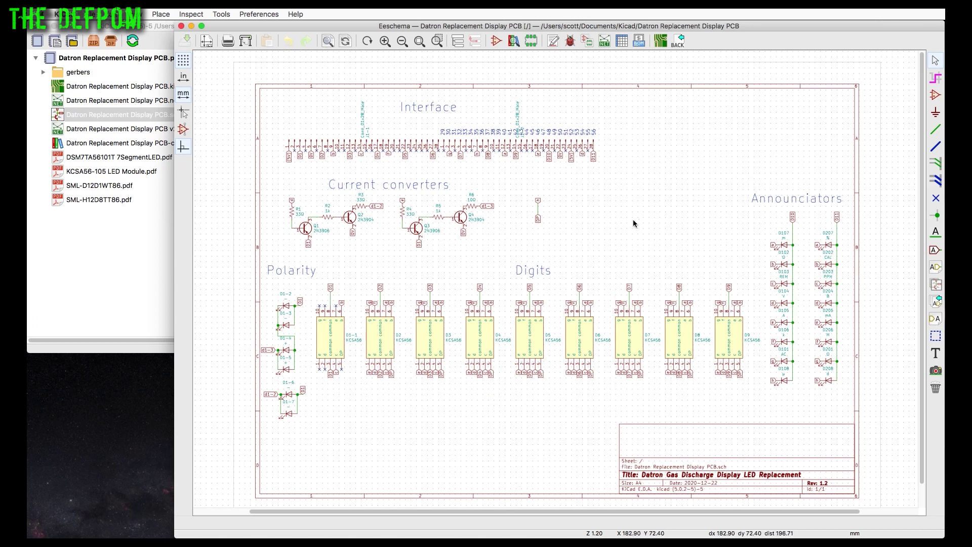
{"action": "left_click", "coordinate": [132, 130]}
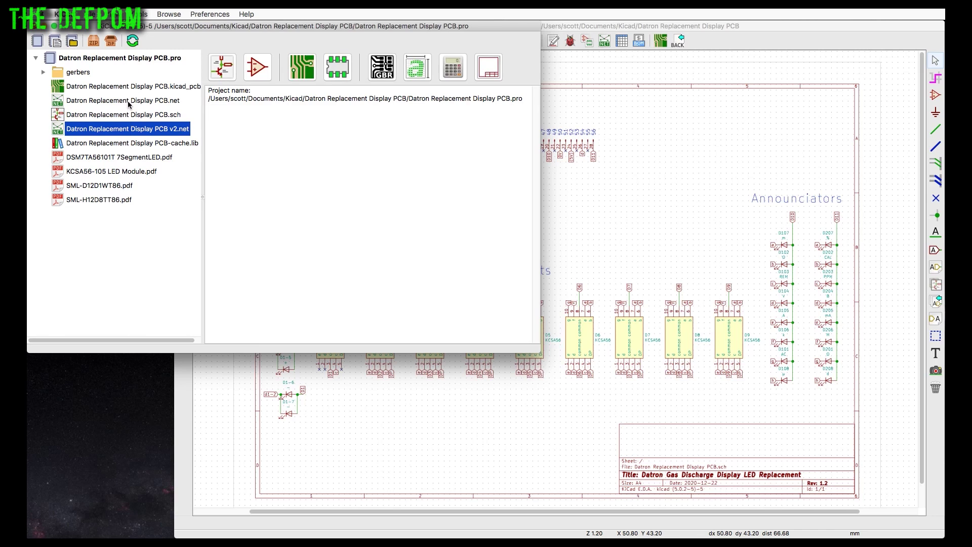
{"action": "left_click", "coordinate": [107, 89]}
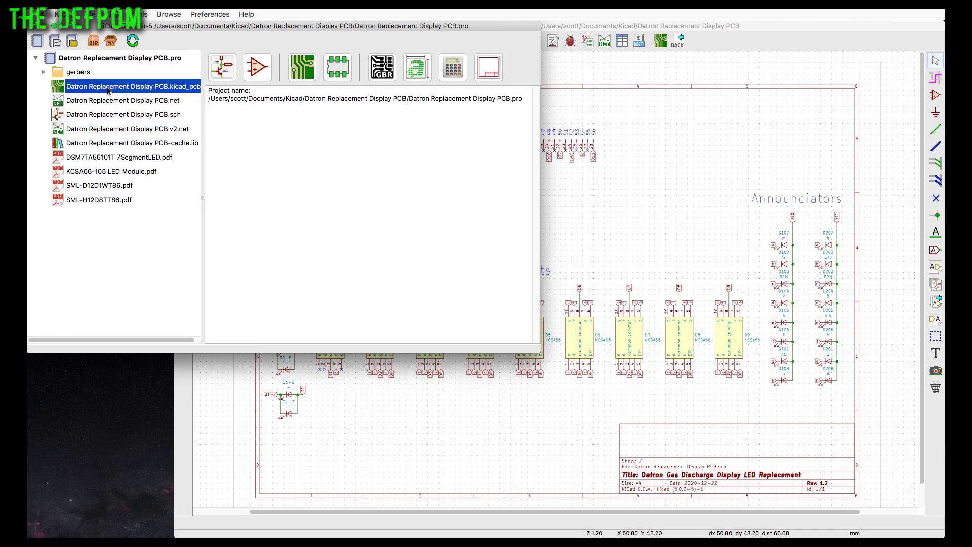
{"action": "double_click", "coordinate": [108, 89]}
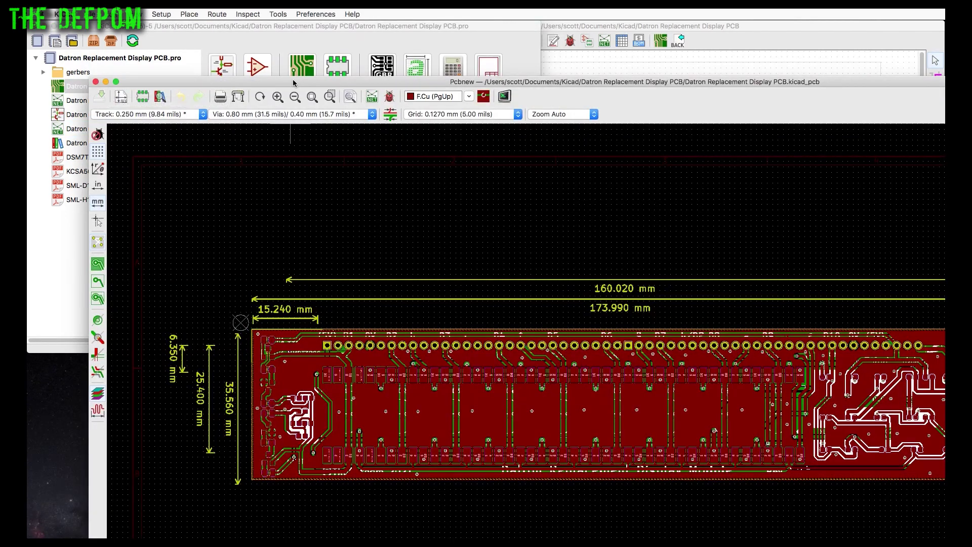
{"action": "double_click", "coordinate": [150, 80]}
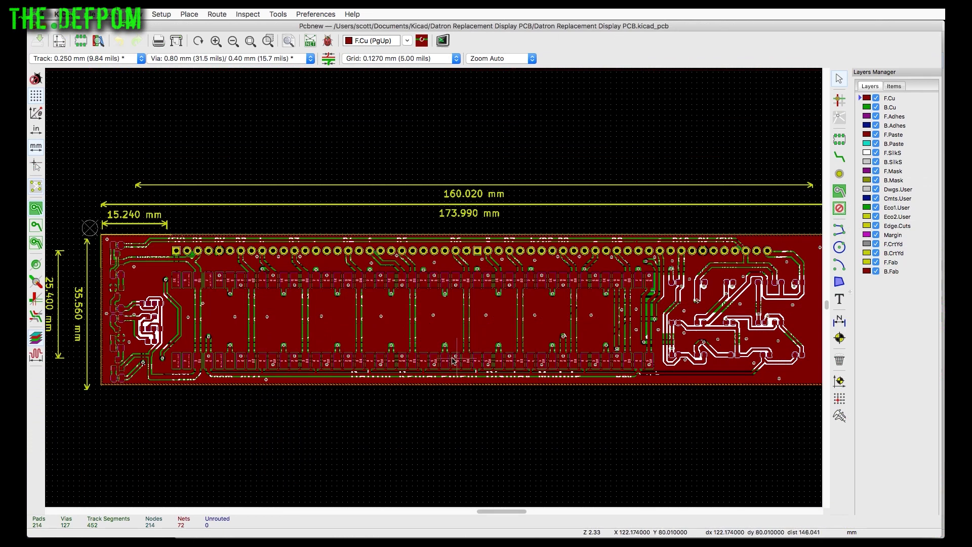
{"action": "scroll", "coordinate": [445, 346], "scroll_direction": "up", "scroll_amount": 1}
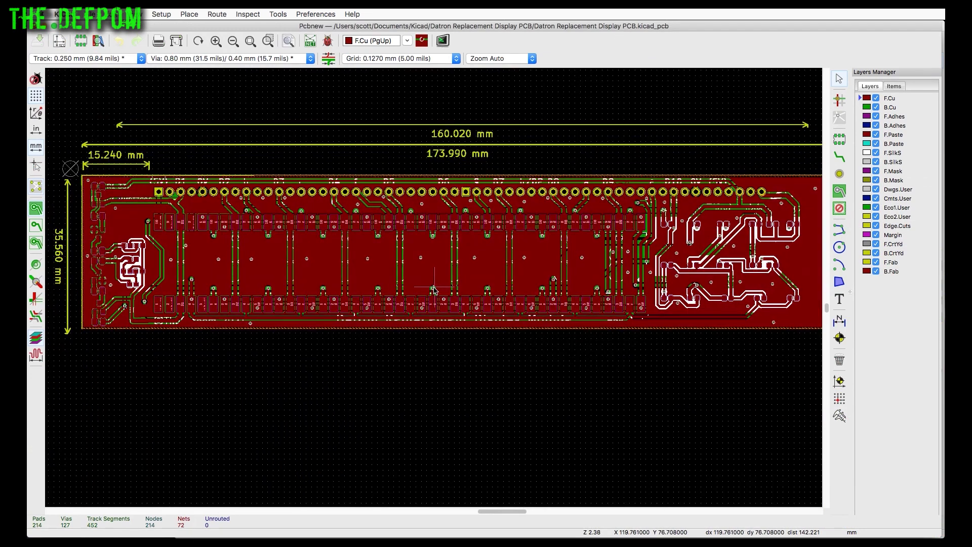
{"action": "scroll", "coordinate": [435, 290], "scroll_direction": "up", "scroll_amount": 10}
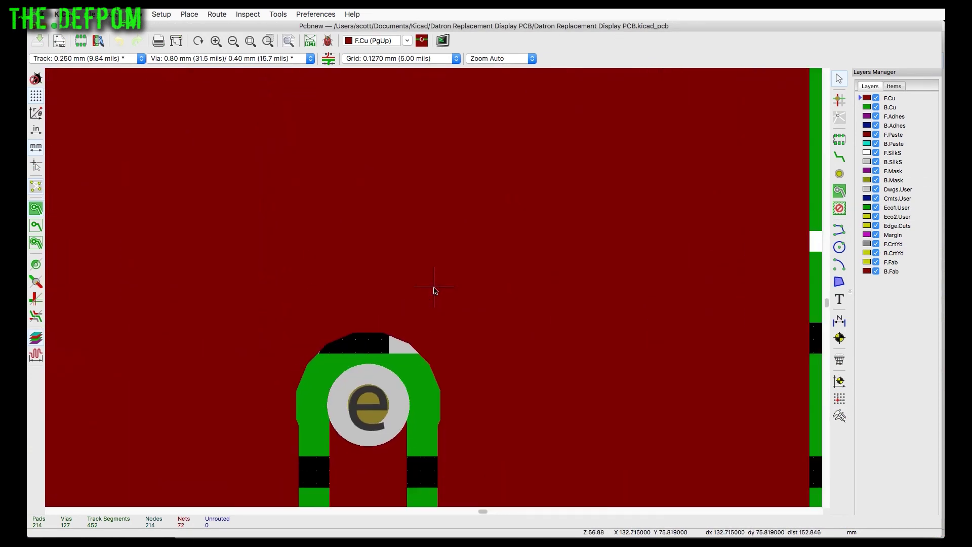
- Inspect the digit display pads on the Datron board and the white-outlined polarity LED tracks at its left end
{"action": "scroll", "coordinate": [434, 290], "scroll_direction": "down", "scroll_amount": 2}
{"action": "scroll", "coordinate": [434, 290], "scroll_direction": "down", "scroll_amount": 2}
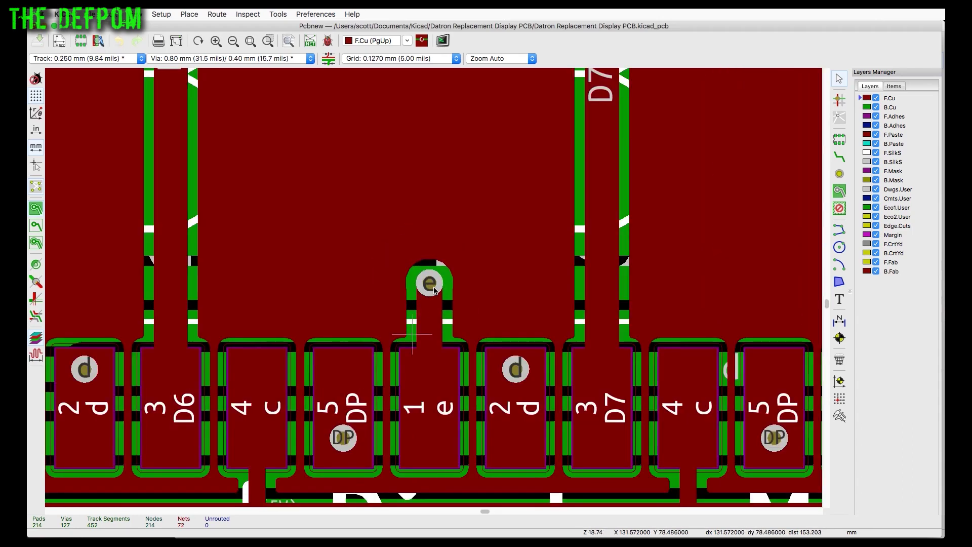
{"action": "scroll", "coordinate": [434, 290], "scroll_direction": "down", "scroll_amount": 4}
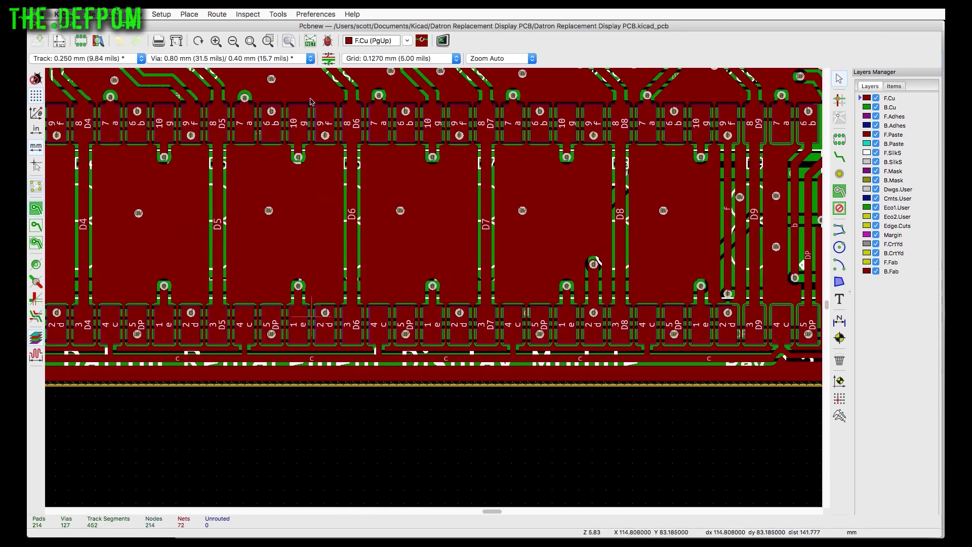
{"action": "key", "text": "Home"}
{"action": "scroll", "coordinate": [434, 289], "scroll_direction": "up", "scroll_amount": 2}
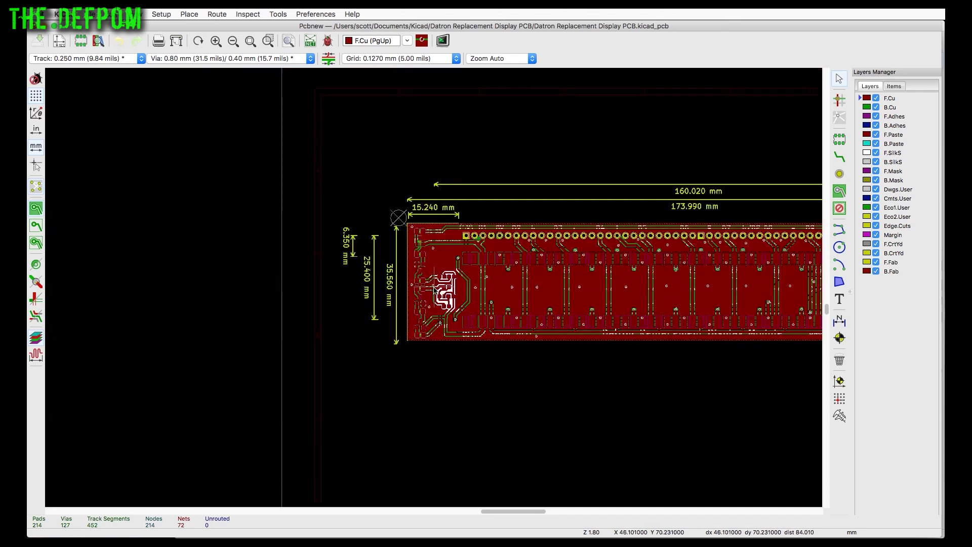
{"action": "scroll", "coordinate": [434, 290], "scroll_direction": "up", "scroll_amount": 3}
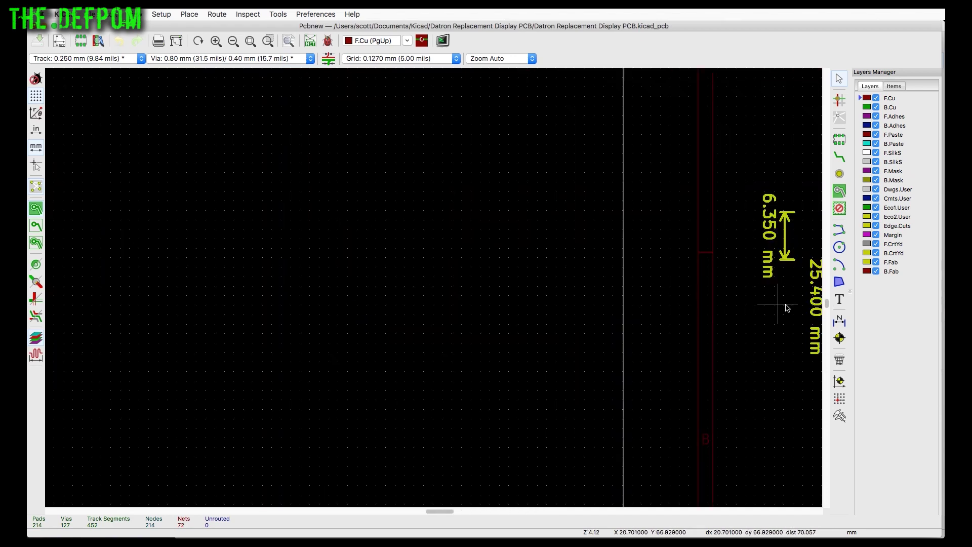
{"action": "scroll", "coordinate": [787, 307], "scroll_direction": "up", "scroll_amount": 2}
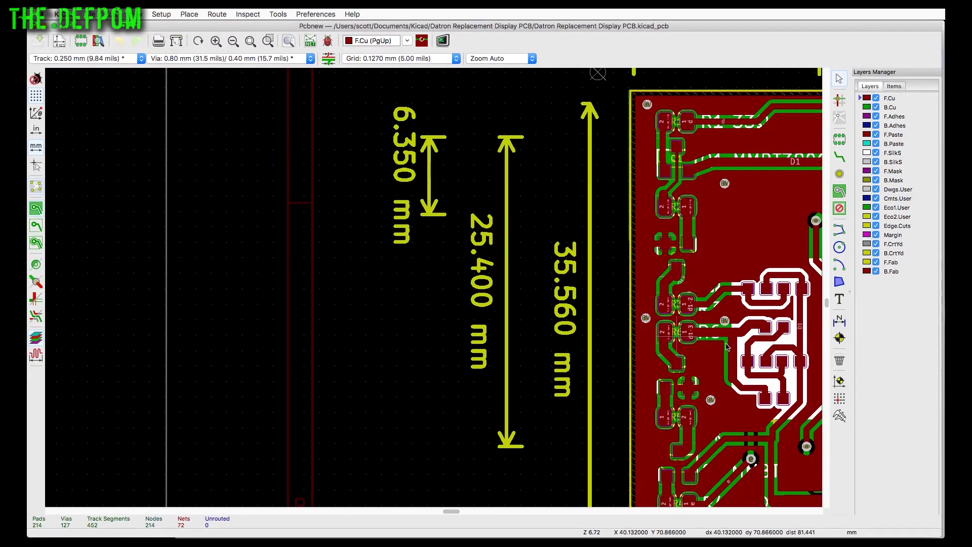
{"action": "scroll", "coordinate": [728, 347], "scroll_direction": "up", "scroll_amount": 1}
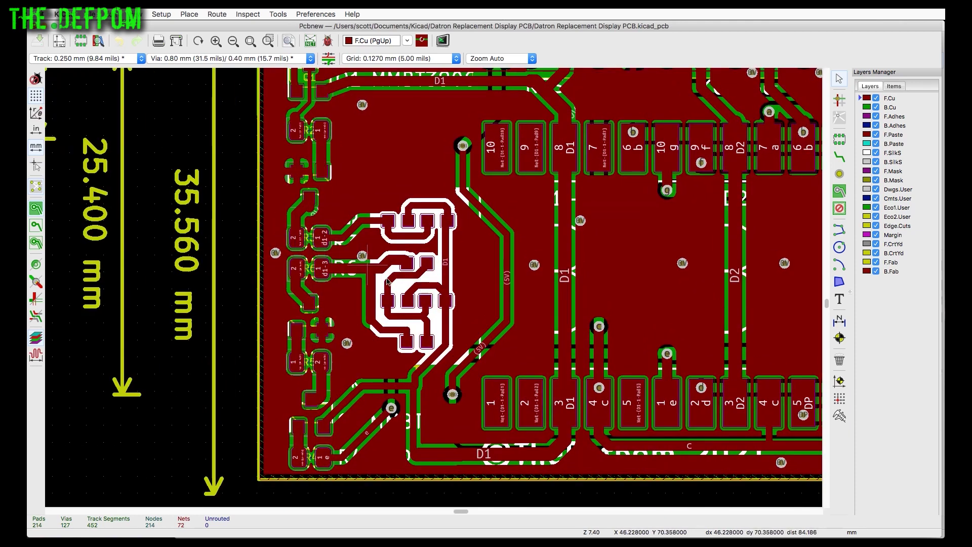
{"action": "scroll", "coordinate": [434, 290], "scroll_direction": "up", "scroll_amount": 1}
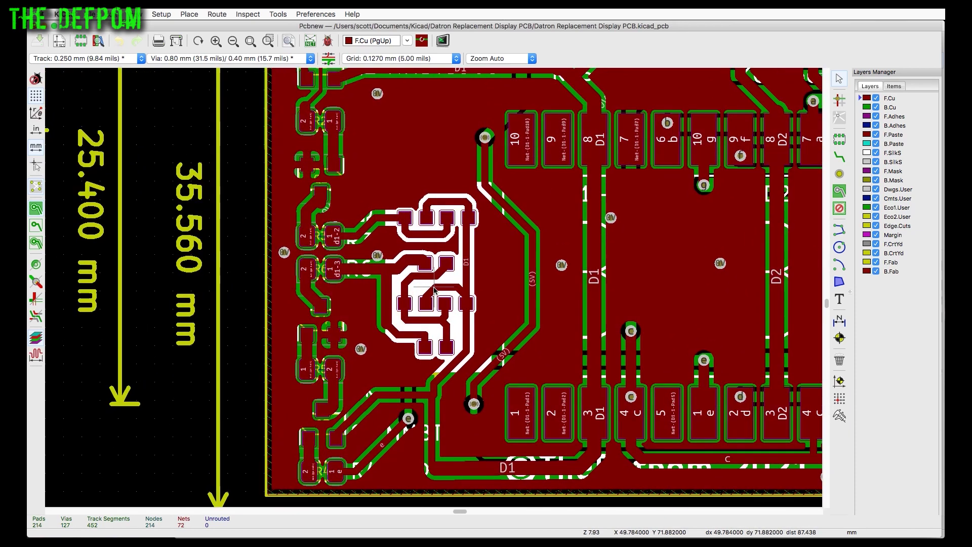
{"action": "scroll", "coordinate": [434, 290], "scroll_direction": "up", "scroll_amount": 3}
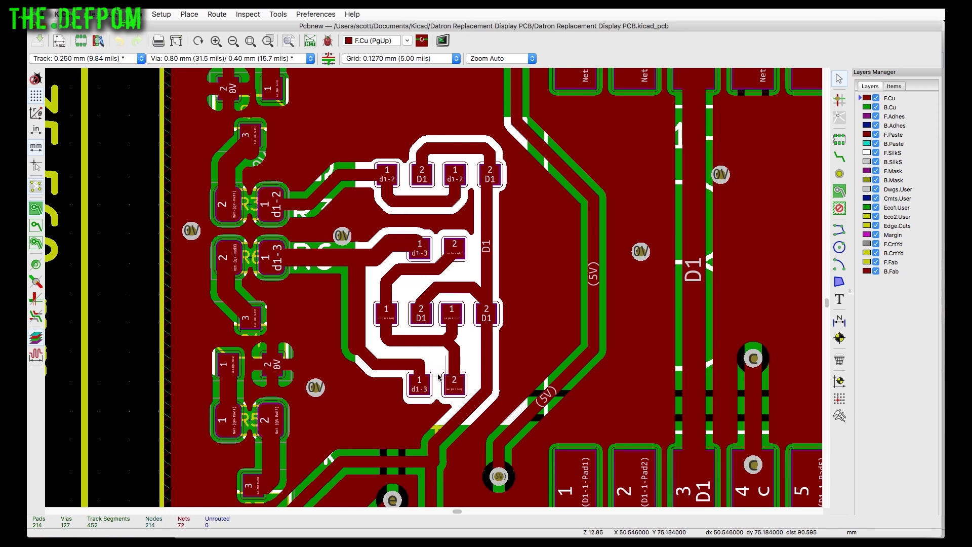
- Survey the whole board with its dimension lines, from the polarity section to the annunciator tracks at the right end
{"action": "scroll", "coordinate": [439, 378], "scroll_direction": "down", "scroll_amount": 8}
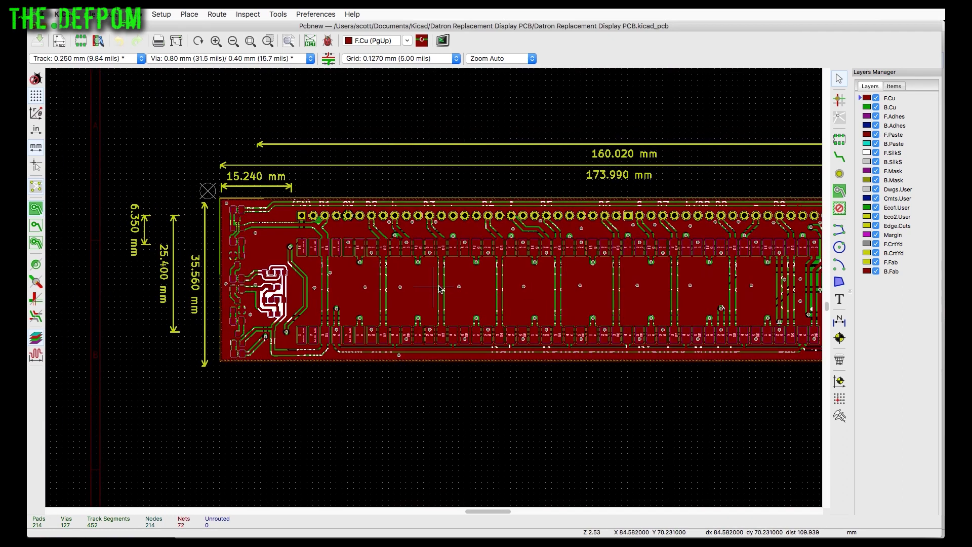
{"action": "key", "text": "F4"}
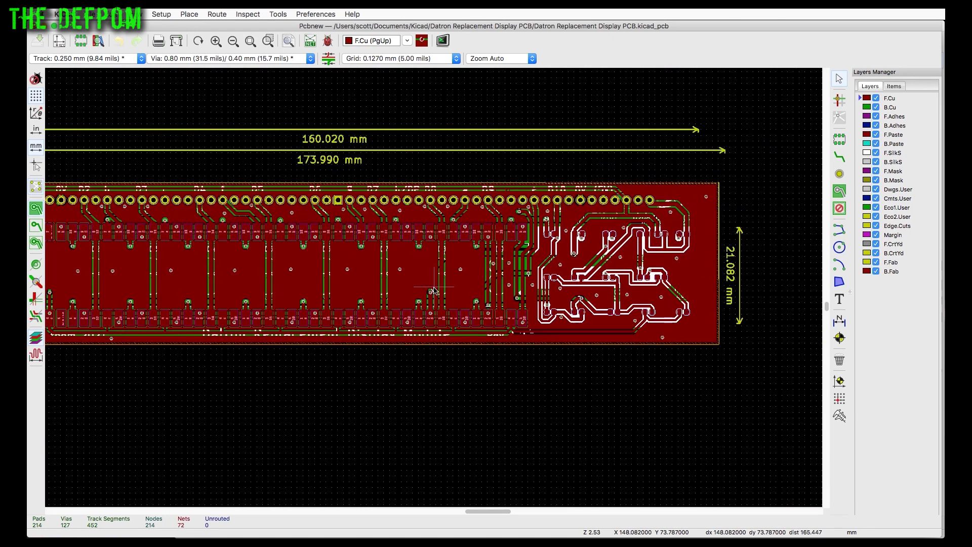
{"action": "scroll", "coordinate": [434, 290], "scroll_direction": "left", "scroll_amount": 2}
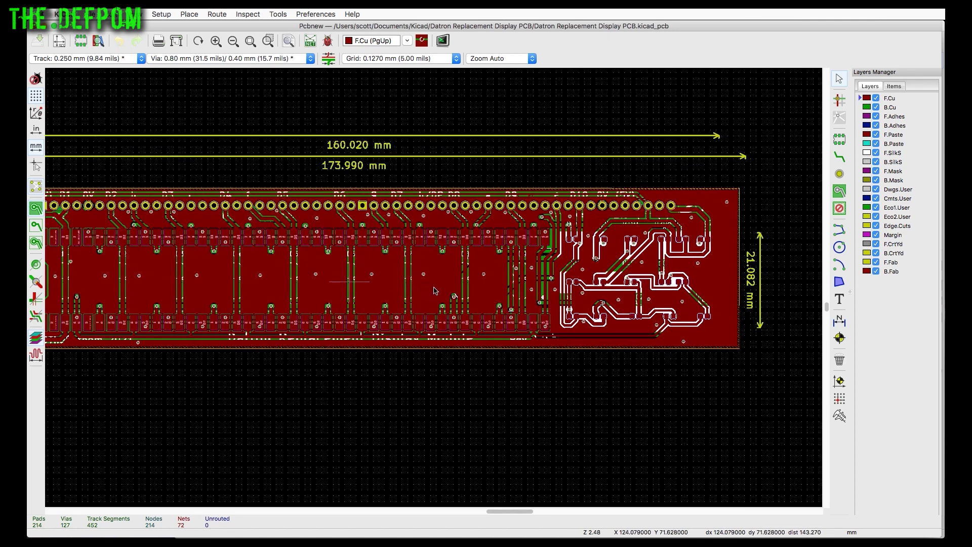
{"action": "scroll", "coordinate": [434, 290], "scroll_direction": "left", "scroll_amount": 3}
{"action": "scroll", "coordinate": [434, 291], "scroll_direction": "down", "scroll_amount": 1}
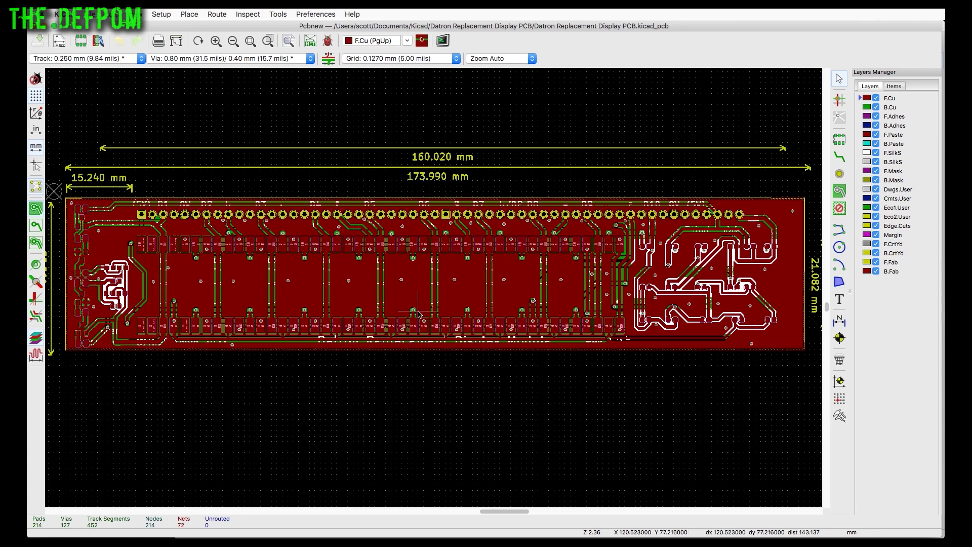
- Leave the board layout and bring the Datron Replacement Display PCB schematic to the front
{"action": "left_click", "coordinate": [61, 30]}
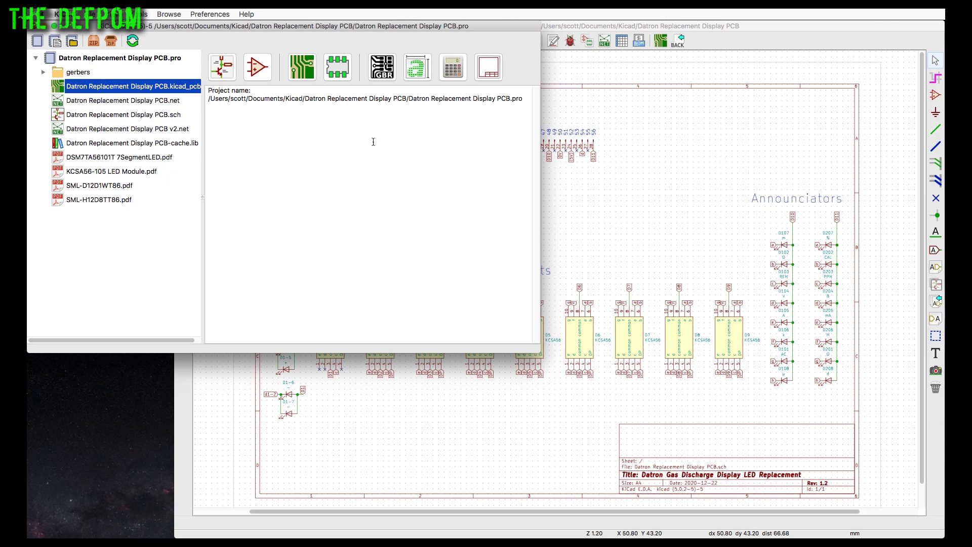
{"action": "left_click", "coordinate": [851, 69]}
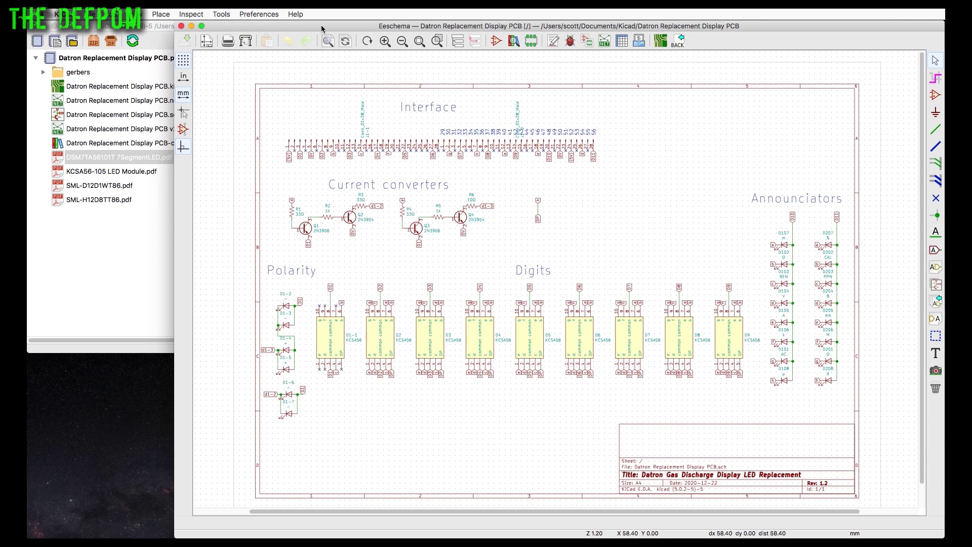
- View the files in the project's gerbers folder, collapse the folder, and return to the schematic
{"action": "left_click", "coordinate": [112, 230]}
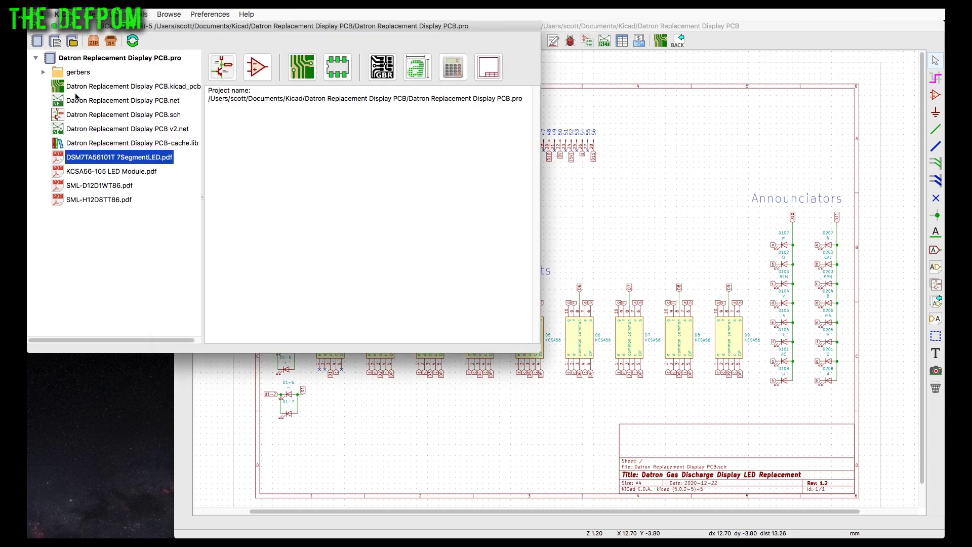
{"action": "left_click", "coordinate": [44, 72]}
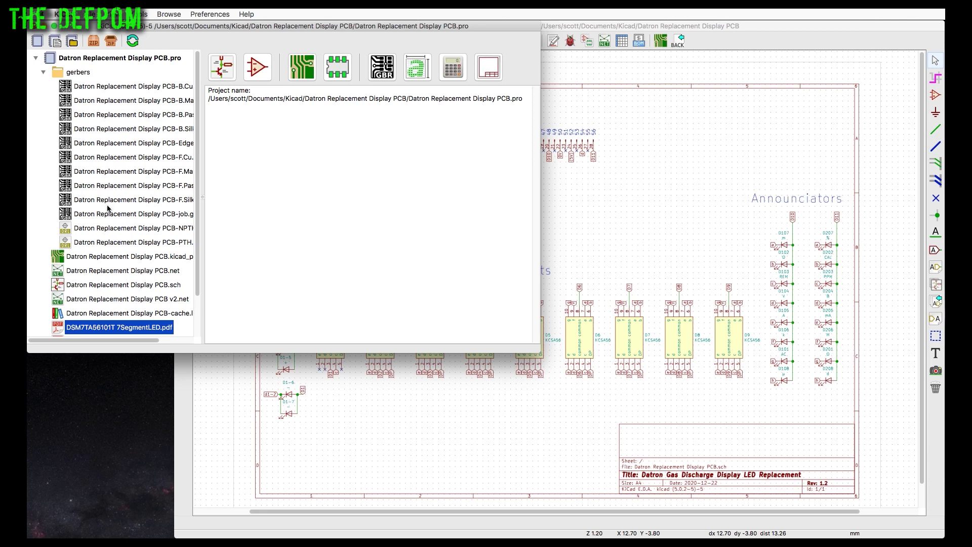
{"action": "left_click", "coordinate": [43, 73]}
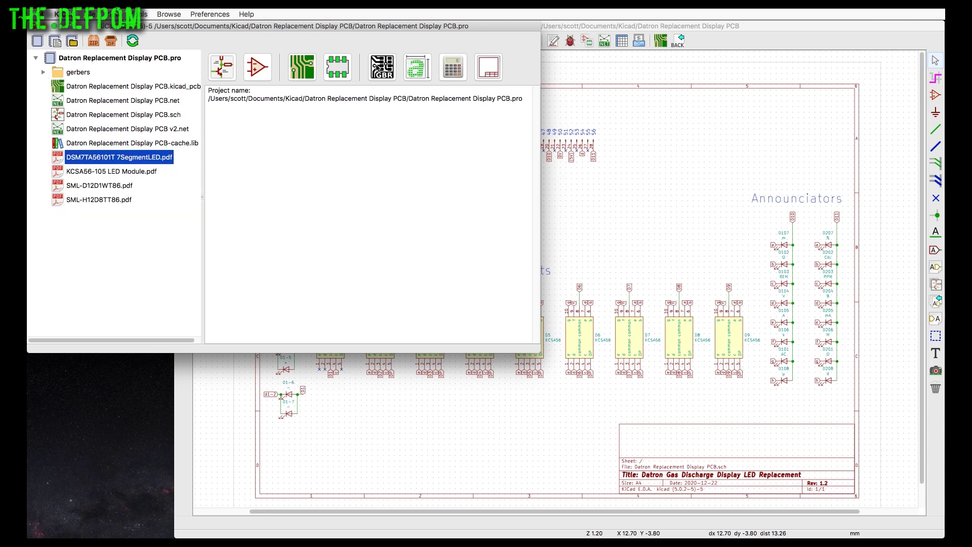
{"action": "left_click", "coordinate": [718, 202]}
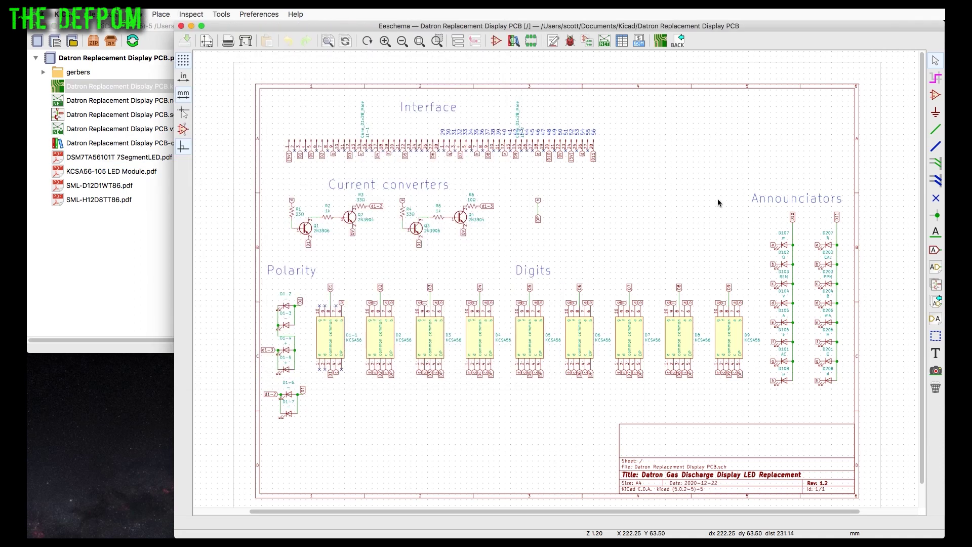